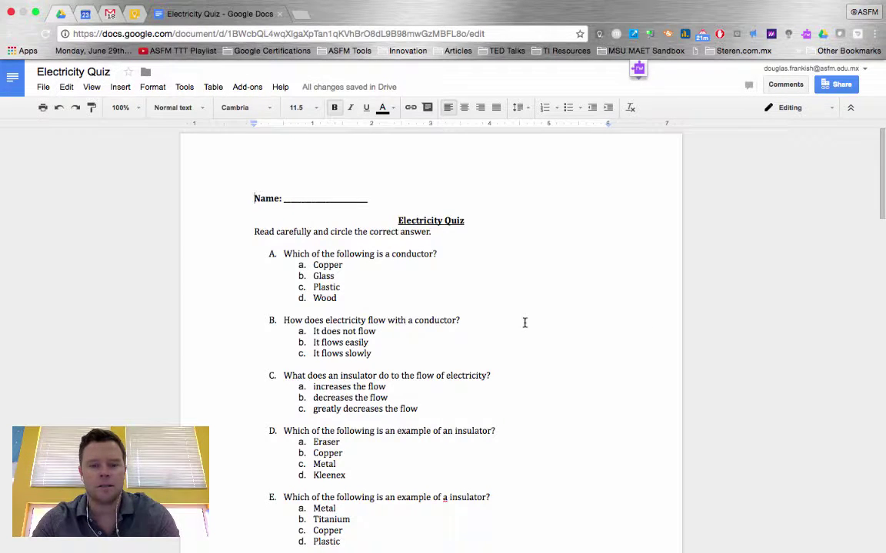
Search the document add-on store for "doc to form", then close the store.
{"action": "scroll", "coordinate": [524, 323], "scroll_direction": "down", "scroll_amount": 3}
{"action": "scroll", "coordinate": [524, 323], "scroll_direction": "up", "scroll_amount": 3}
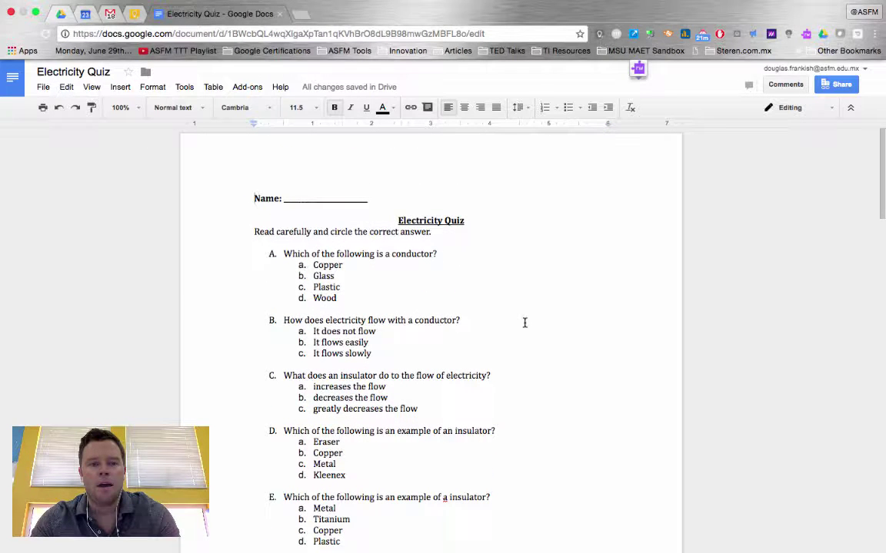
{"action": "left_click", "coordinate": [259, 92]}
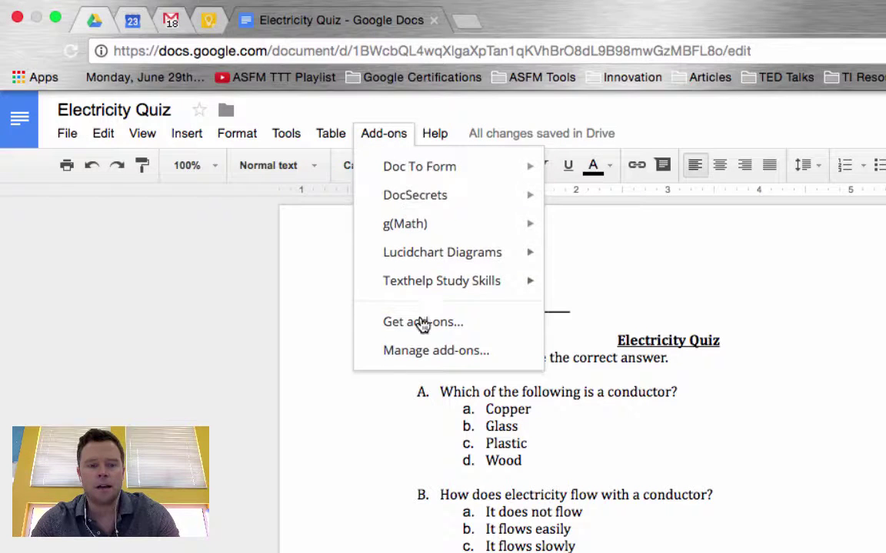
{"action": "left_click", "coordinate": [486, 327]}
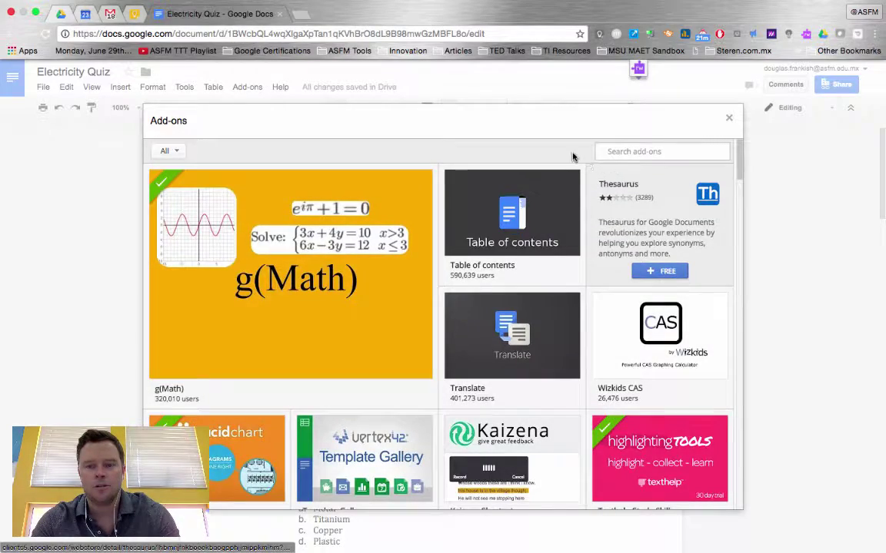
{"action": "left_click", "coordinate": [615, 152]}
{"action": "type", "text": "doc"}
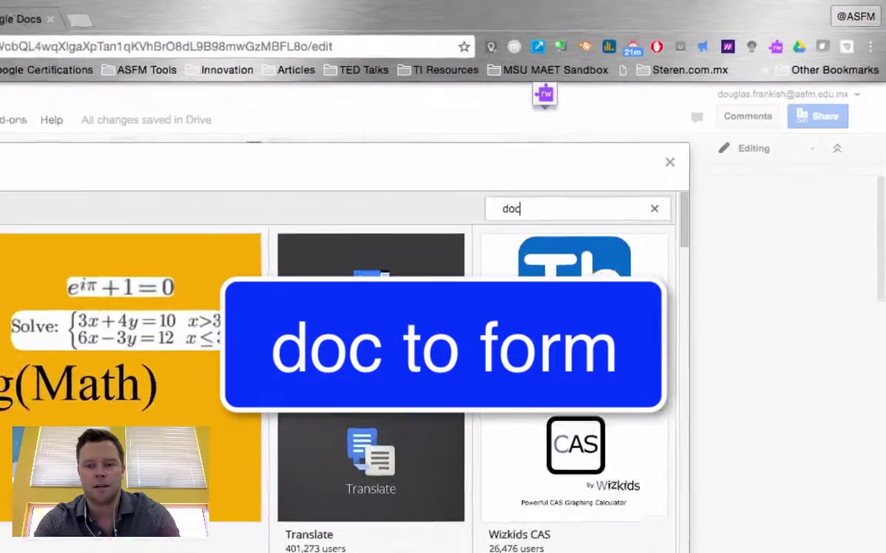
{"action": "type", "text": " to form"}
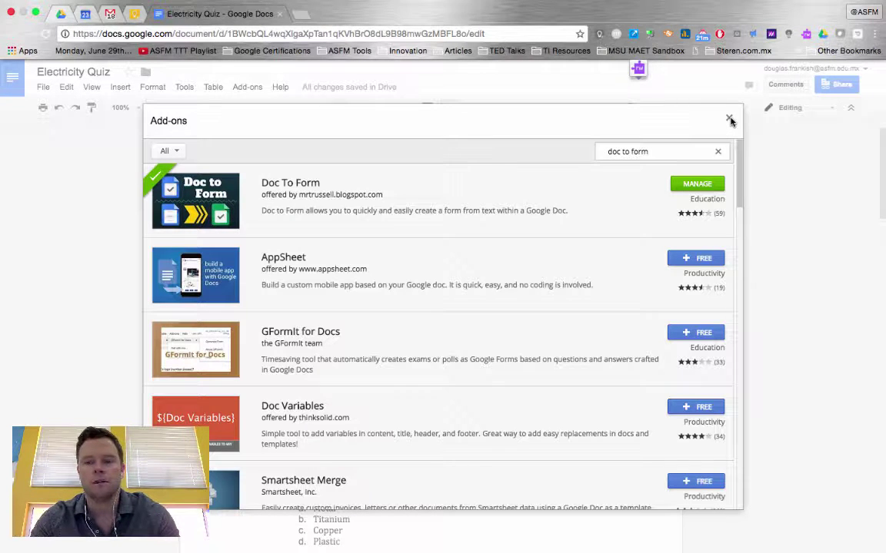
{"action": "left_click", "coordinate": [730, 121]}
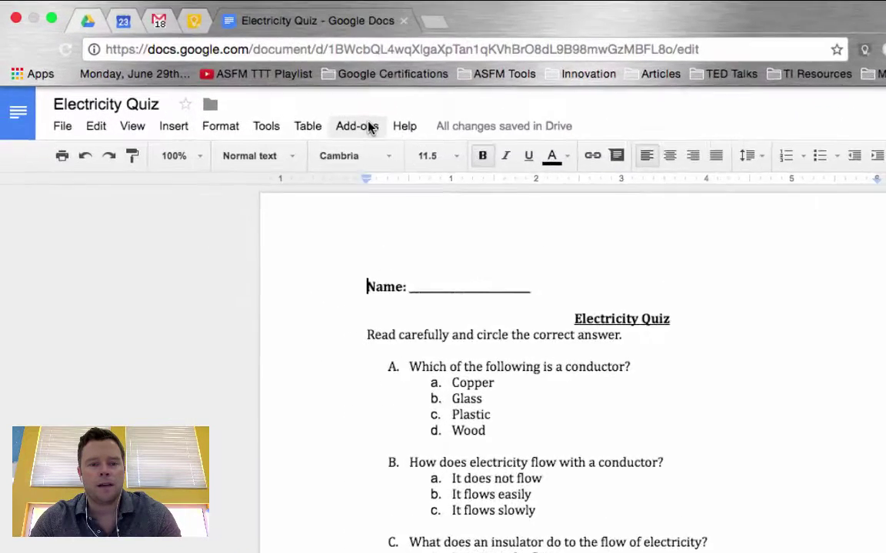
Start creating a form from the document with Doc To Form, enabling Collect username and Ask for name.
{"action": "left_click", "coordinate": [256, 86]}
{"action": "mouse_move", "coordinate": [435, 171]}
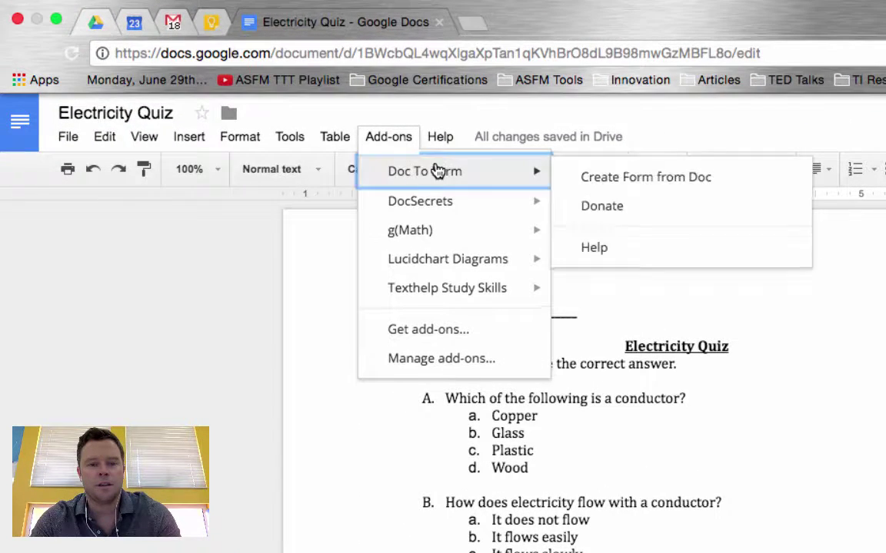
{"action": "left_click", "coordinate": [755, 181]}
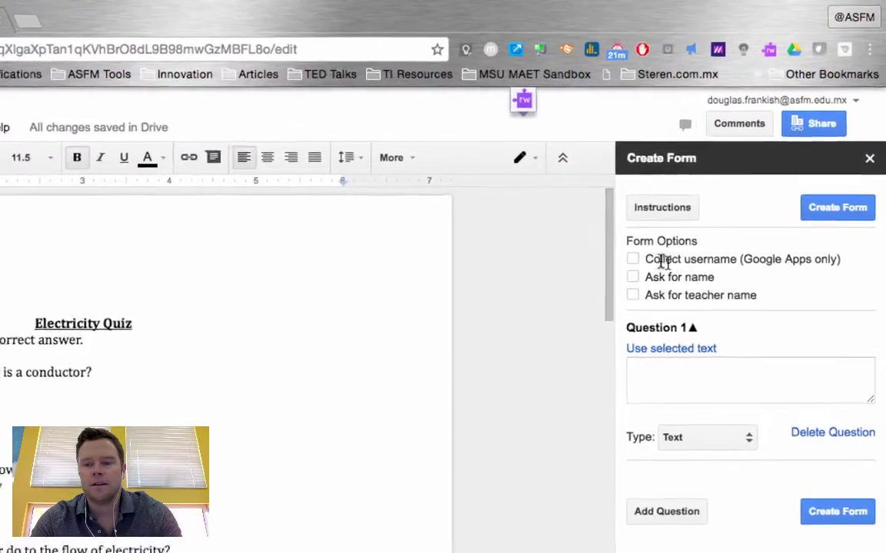
{"action": "left_click", "coordinate": [616, 277]}
{"action": "left_click", "coordinate": [617, 297]}
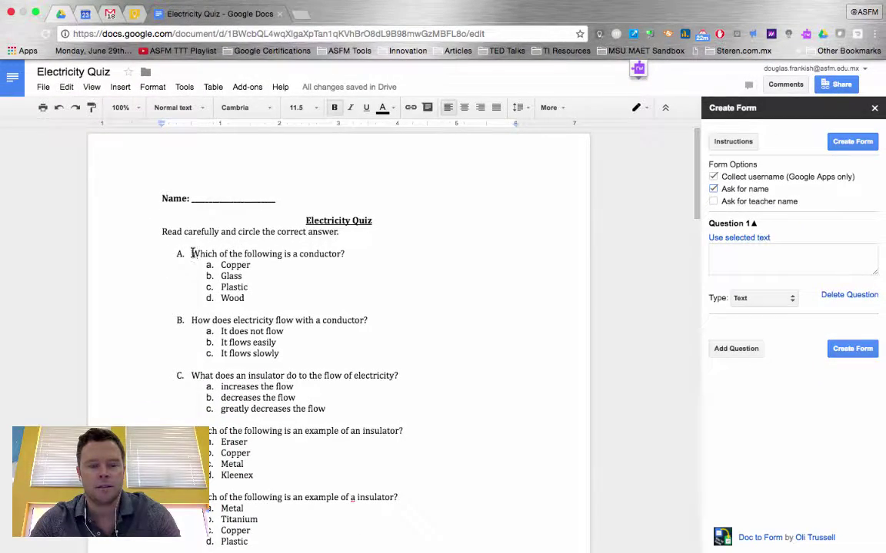
Use the document text "Which of the following is a conductor?" as Question 1 and set its type to Multiple Choice.
{"action": "left_click_drag", "start_coordinate": [192, 253], "coordinate": [343, 250]}
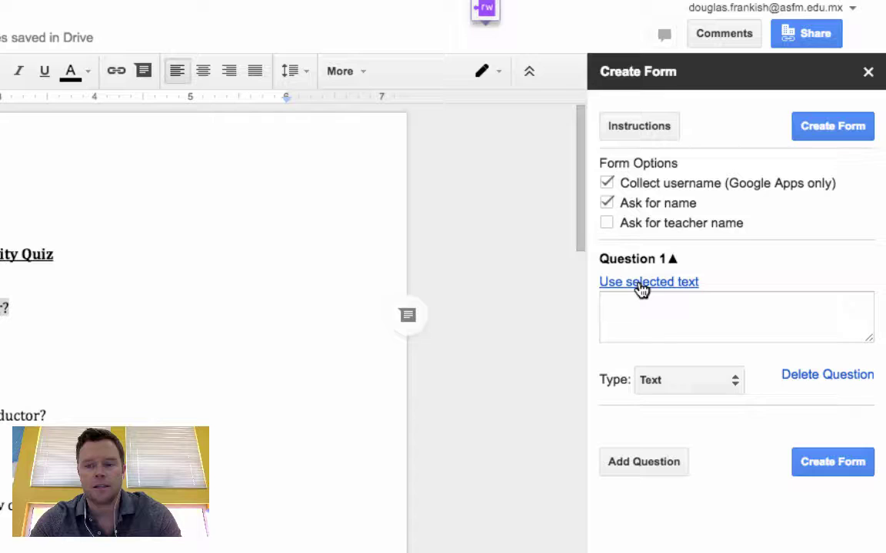
{"action": "left_click", "coordinate": [642, 285]}
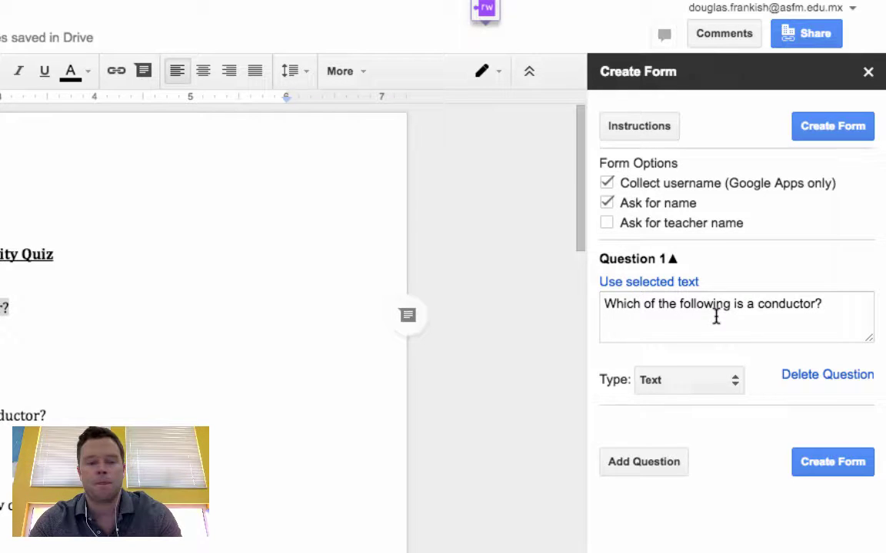
{"action": "left_click", "coordinate": [733, 384]}
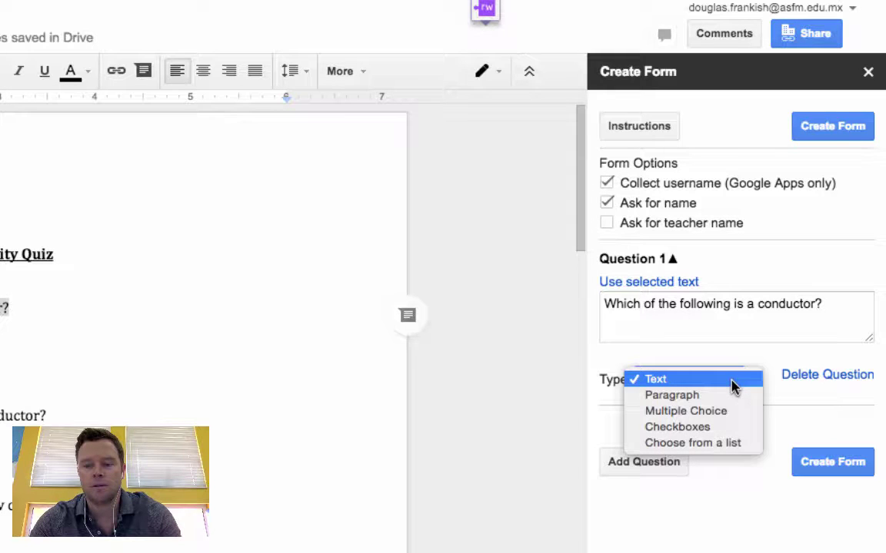
{"action": "left_click", "coordinate": [734, 413]}
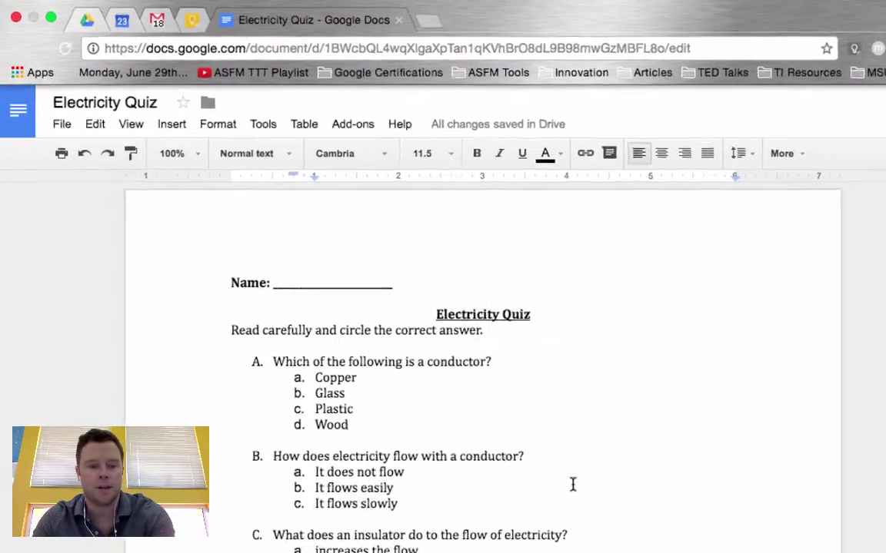
Add semicolons after Copper, Glass and Plastic in the document, and copy all four answers including Wood into Question 1's options.
{"action": "type", "text": ";"}
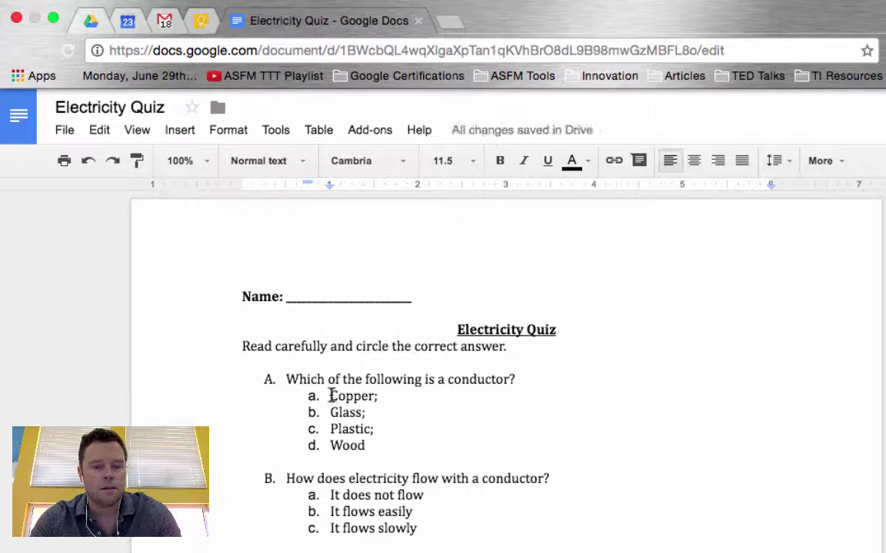
{"action": "left_click_drag", "start_coordinate": [331, 395], "coordinate": [371, 440]}
{"action": "key", "text": "super+c"}
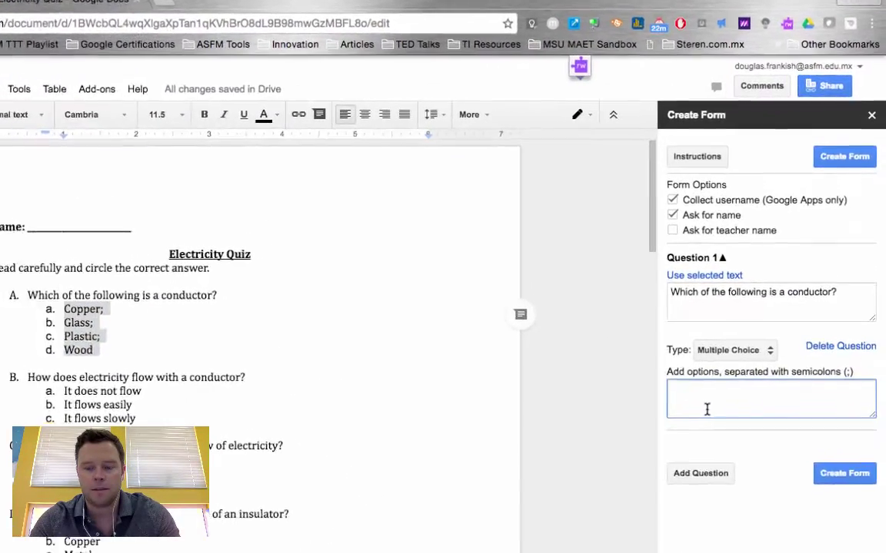
{"action": "left_click", "coordinate": [706, 410]}
{"action": "key", "text": "super+v"}
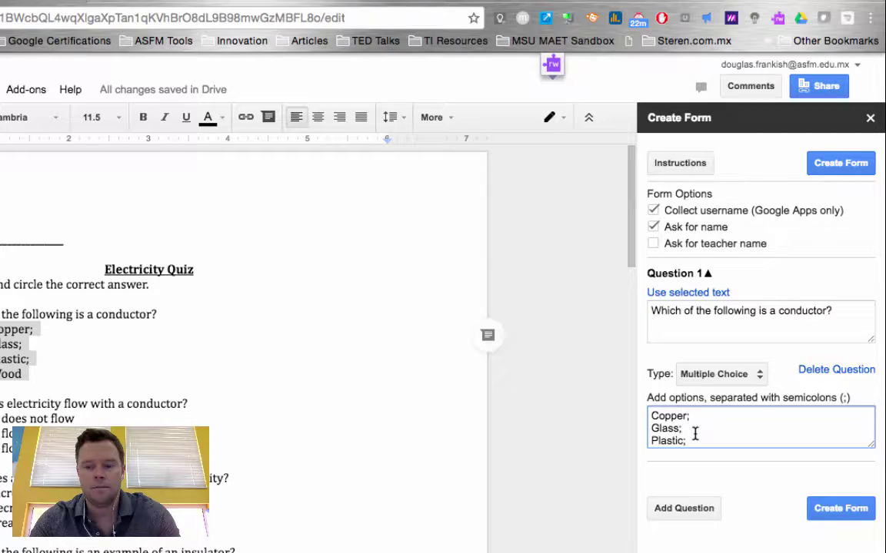
Add Question 2 from the document text "How does electricity flow with a conductor?" and set its type to Choose from a list.
{"action": "left_click", "coordinate": [683, 508]}
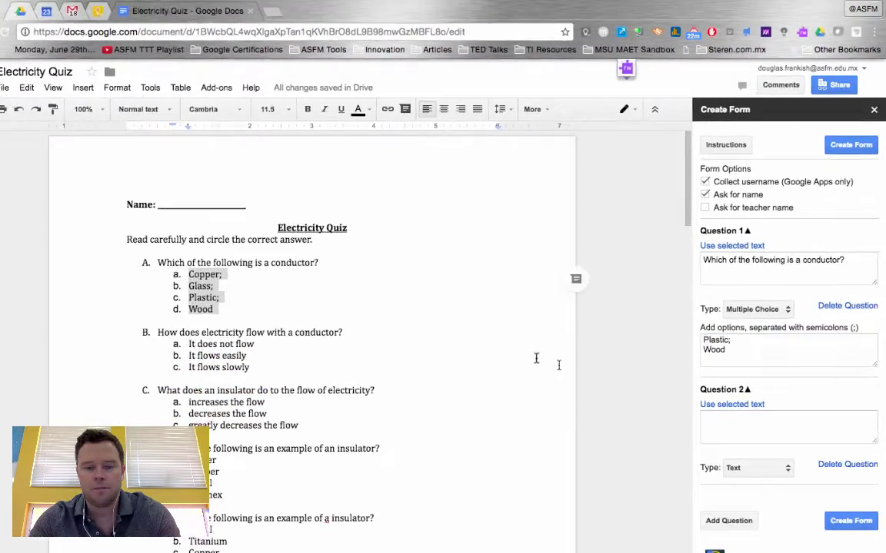
{"action": "left_click_drag", "start_coordinate": [159, 332], "coordinate": [366, 315]}
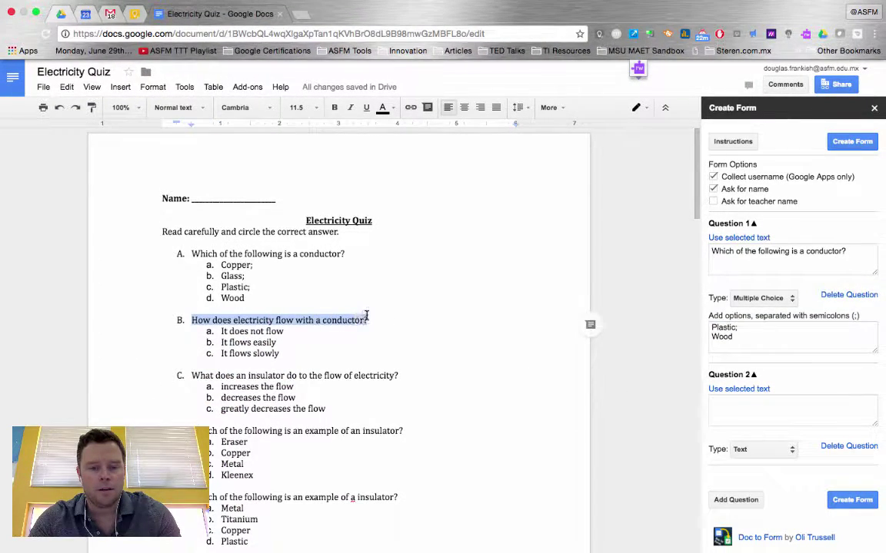
{"action": "left_click", "coordinate": [752, 392]}
{"action": "left_click", "coordinate": [743, 390]}
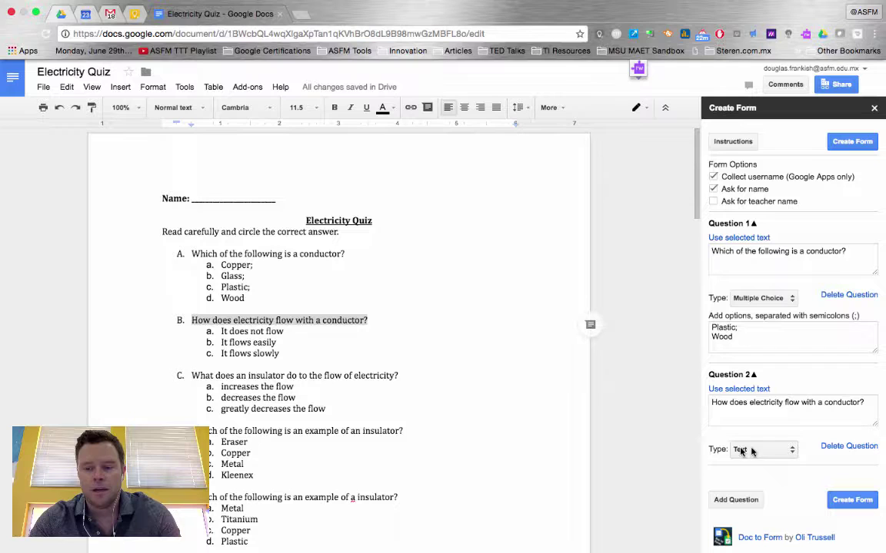
{"action": "left_click", "coordinate": [774, 452]}
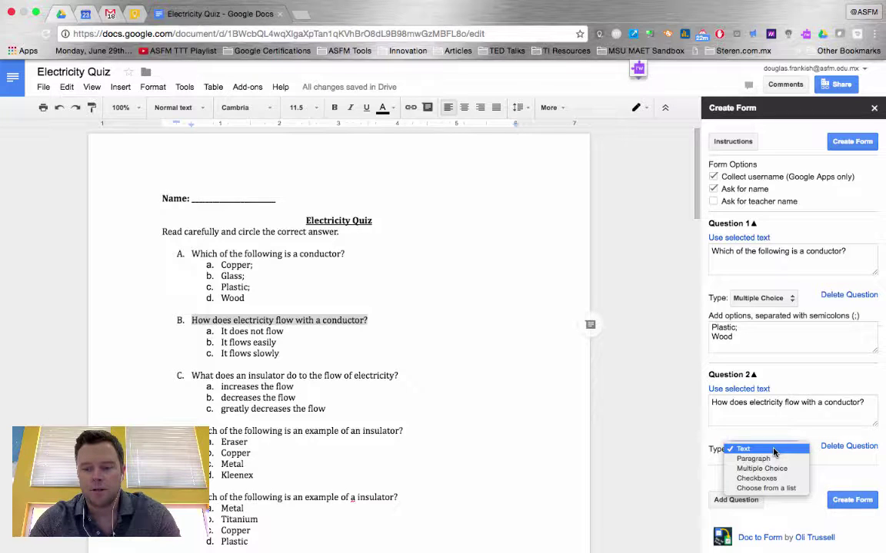
{"action": "left_click", "coordinate": [792, 489]}
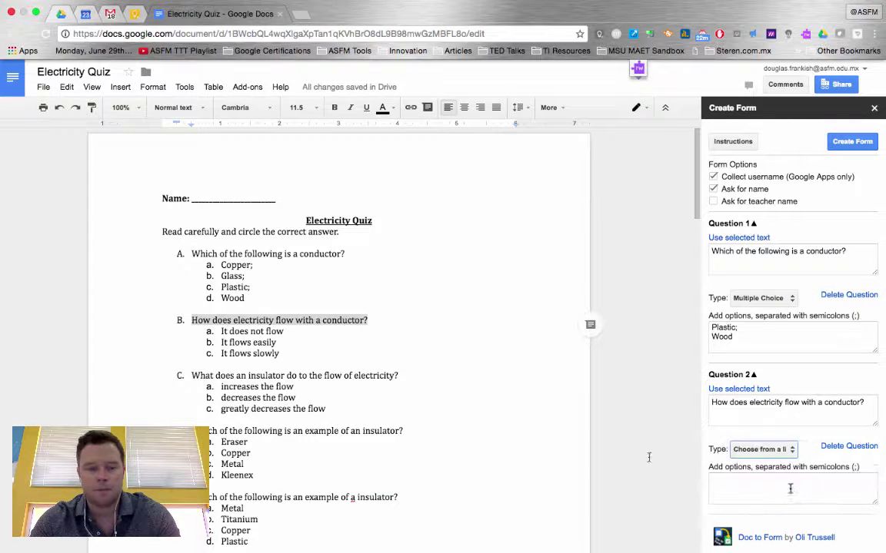
Add semicolons after "It does not flow" and "It flows easily", and copy question B's three answers into Question 2's options.
{"action": "left_click", "coordinate": [287, 332]}
{"action": "type", "text": ";"}
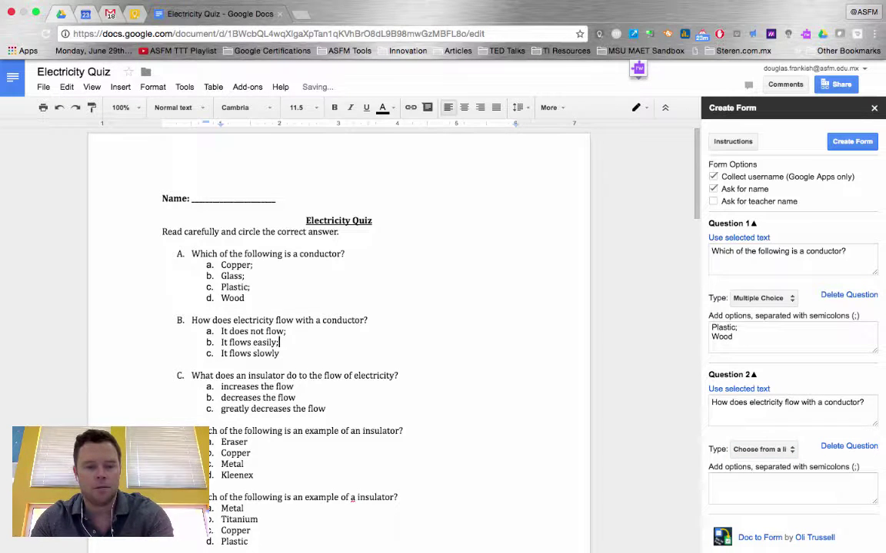
{"action": "left_click_drag", "start_coordinate": [222, 331], "coordinate": [281, 352]}
{"action": "key", "text": "super+c"}
{"action": "left_click", "coordinate": [808, 485]}
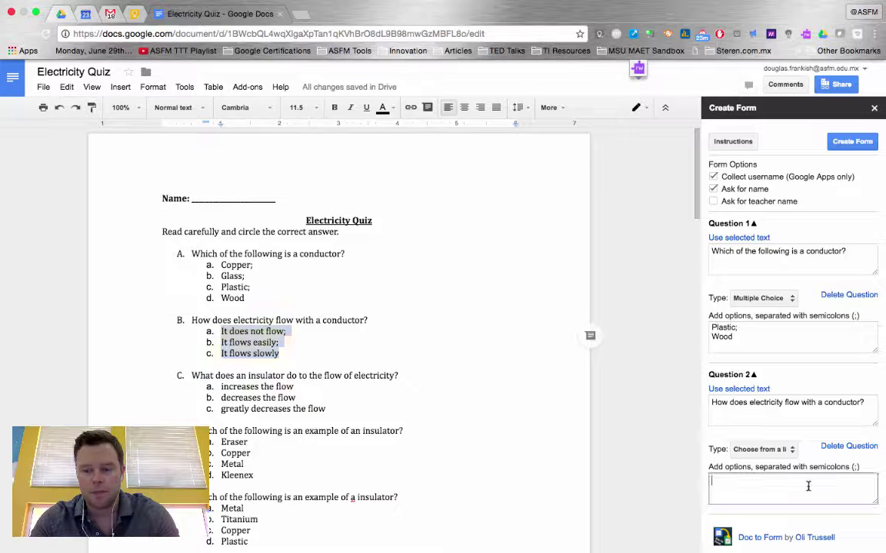
{"action": "key", "text": "super+v"}
{"action": "scroll", "coordinate": [795, 455], "scroll_direction": "down", "scroll_amount": 1}
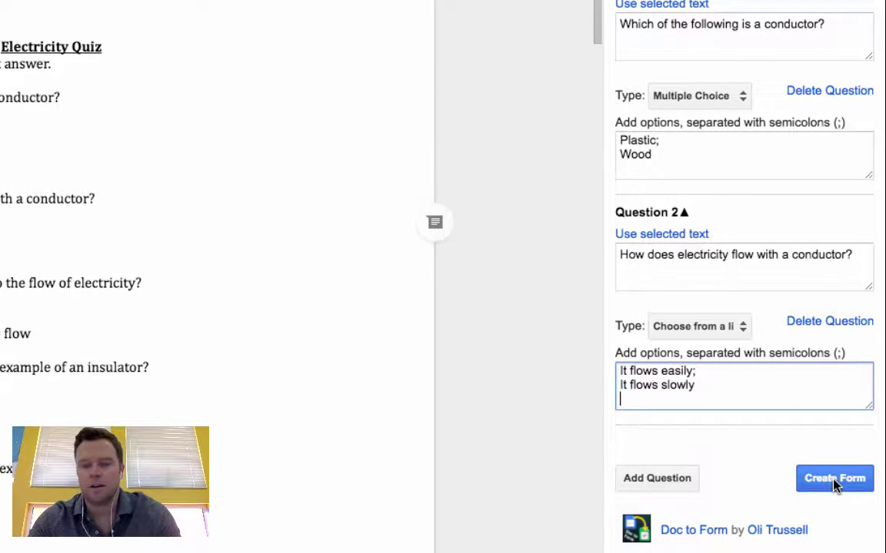
Create the form from the two prepared questions and open it for viewing.
{"action": "left_click", "coordinate": [835, 481]}
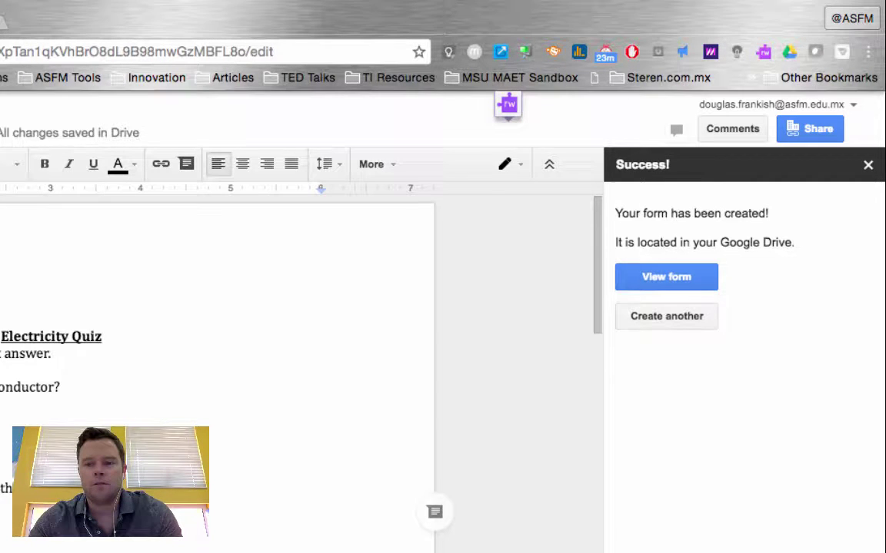
{"action": "left_click", "coordinate": [711, 280]}
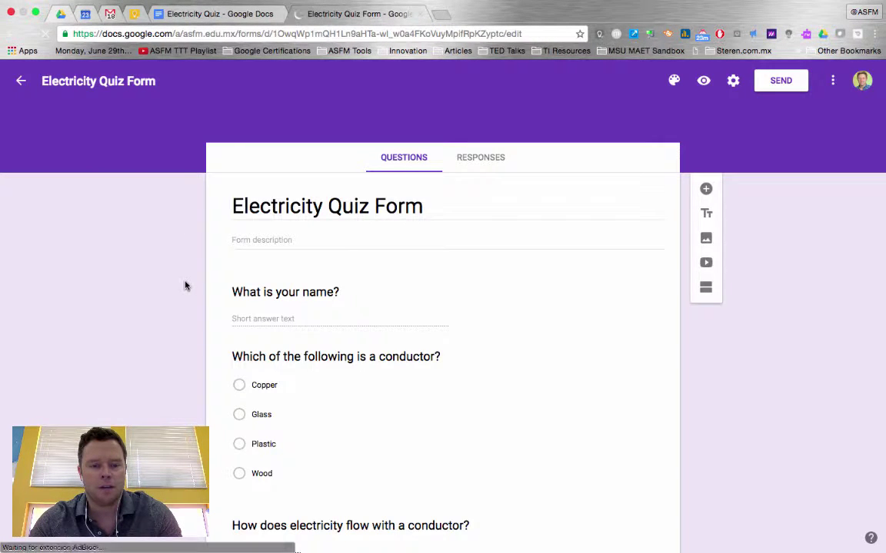
{"action": "scroll", "coordinate": [192, 292], "scroll_direction": "down", "scroll_amount": 3}
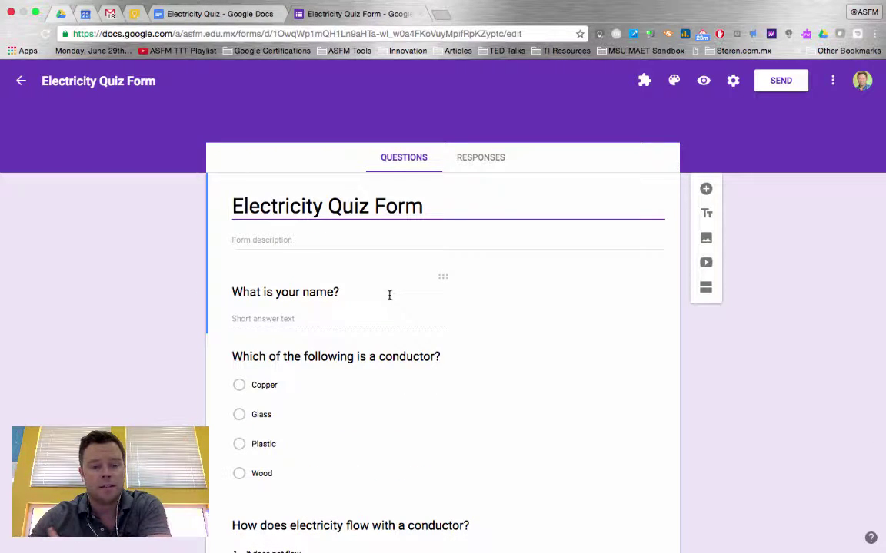
Make the name question, the conductor question and the electricity flow question all required.
{"action": "left_click", "coordinate": [388, 295]}
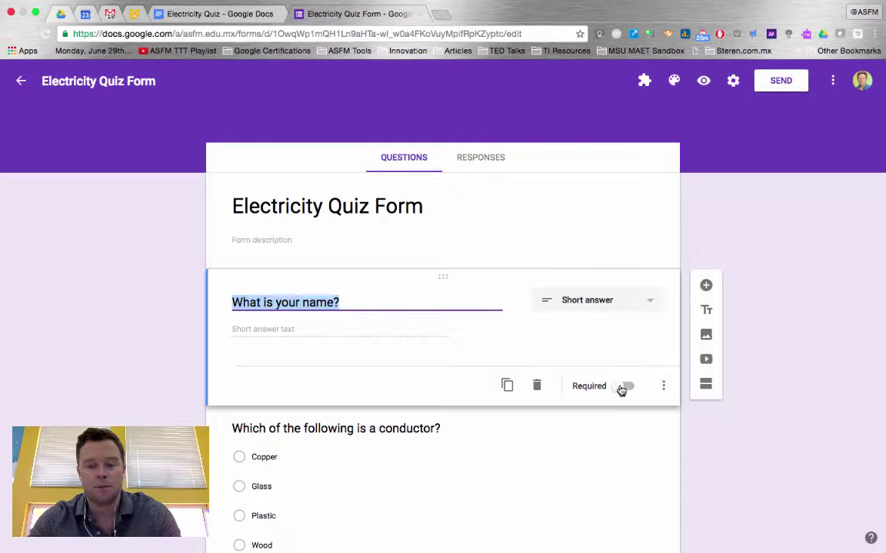
{"action": "left_click", "coordinate": [625, 387]}
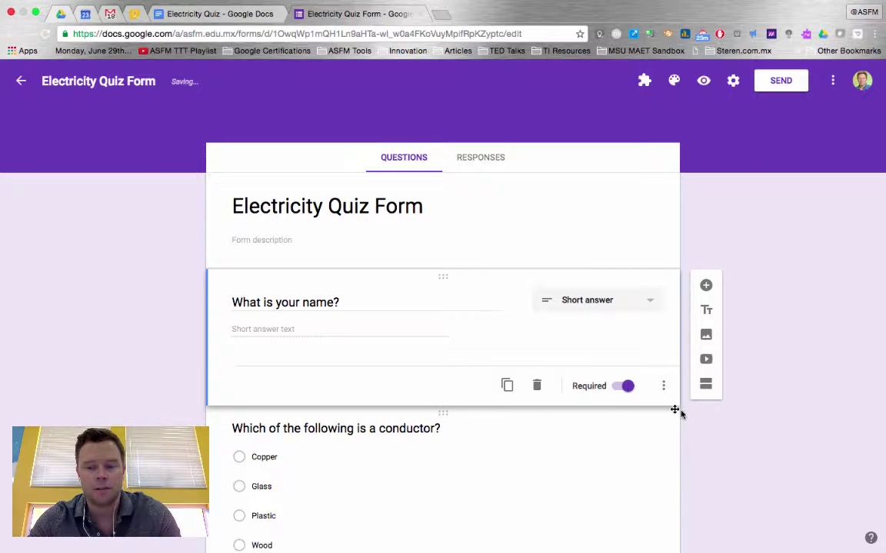
{"action": "left_click", "coordinate": [503, 428]}
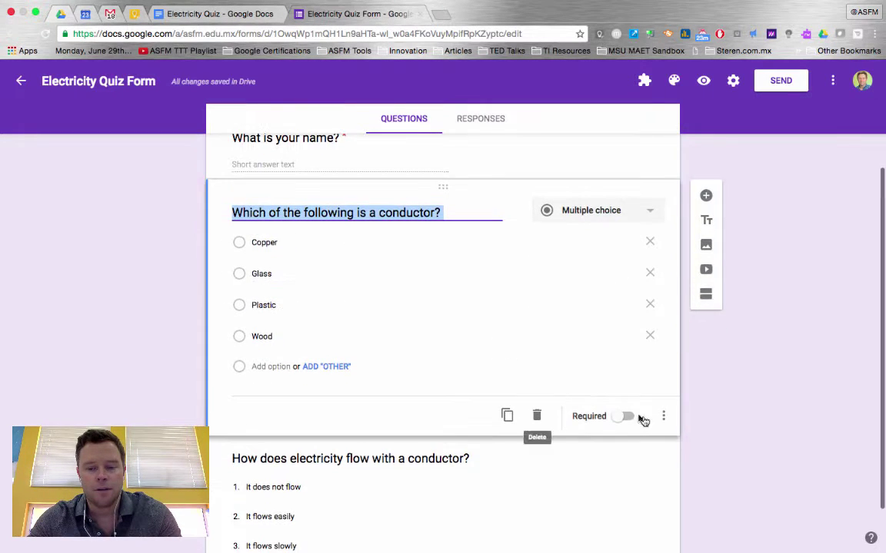
{"action": "left_click", "coordinate": [627, 418]}
{"action": "left_click", "coordinate": [623, 420]}
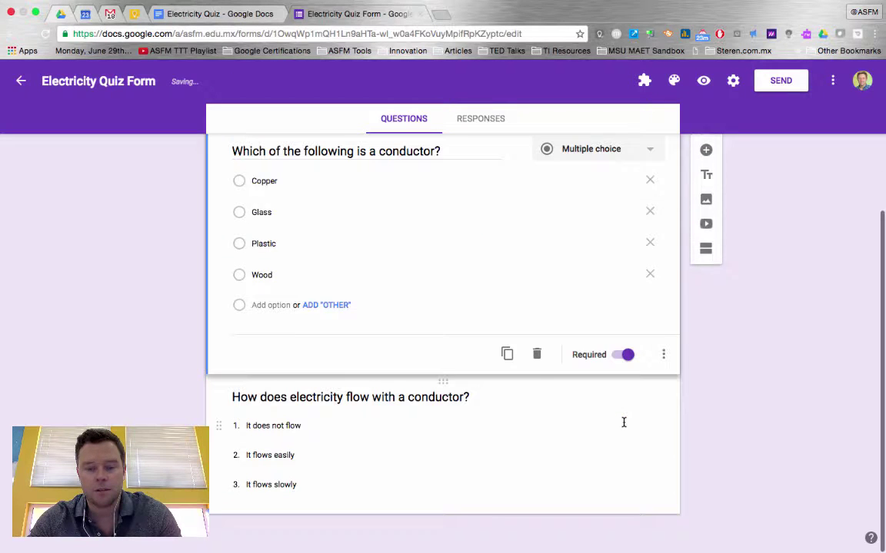
{"action": "left_click", "coordinate": [624, 493]}
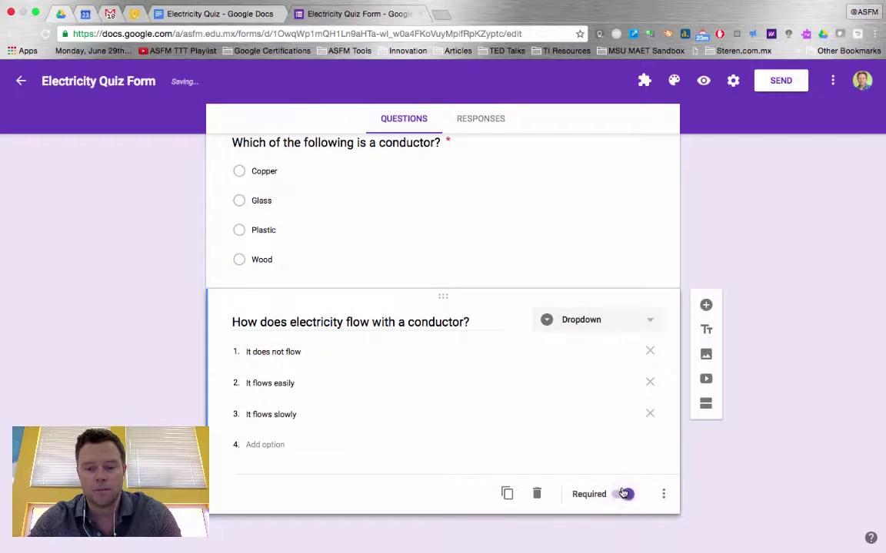
Turn on the form's "Make this a quiz" setting and save the settings.
{"action": "scroll", "coordinate": [598, 386], "scroll_direction": "up", "scroll_amount": 5}
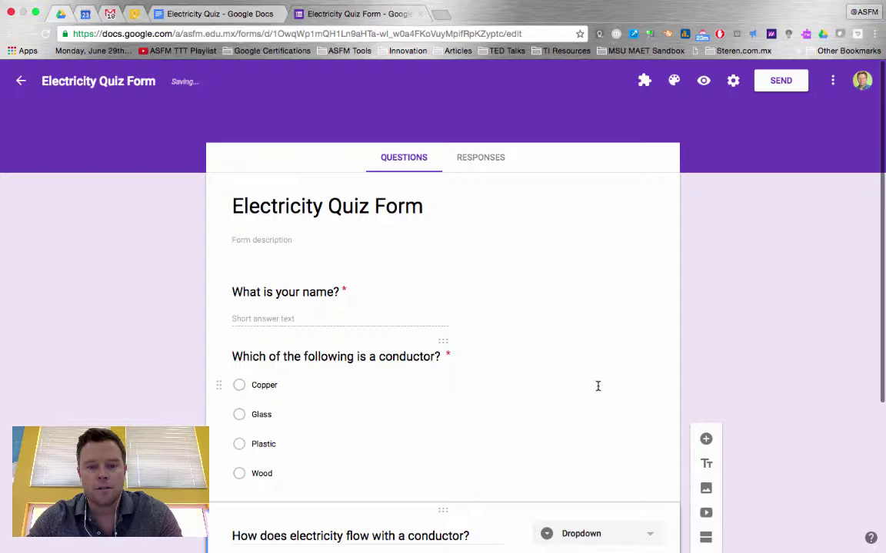
{"action": "scroll", "coordinate": [597, 386], "scroll_direction": "down", "scroll_amount": 1}
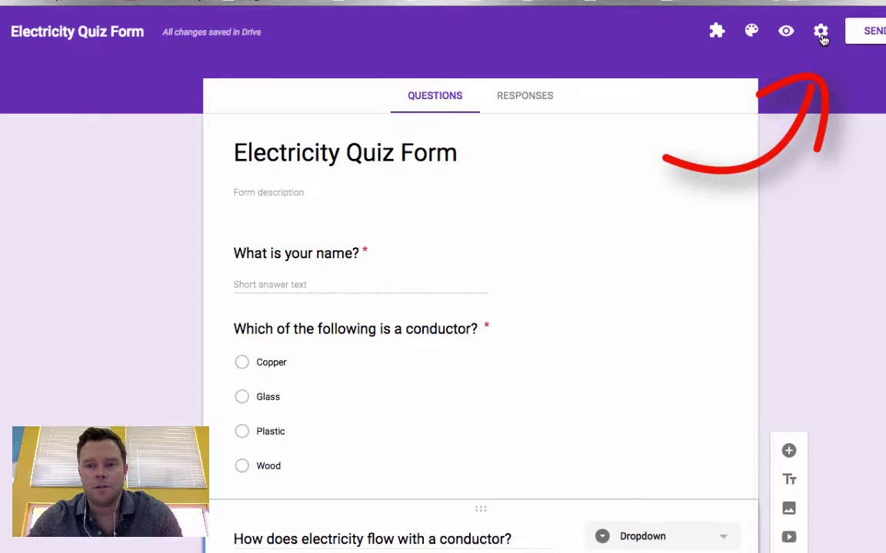
{"action": "left_click", "coordinate": [821, 32]}
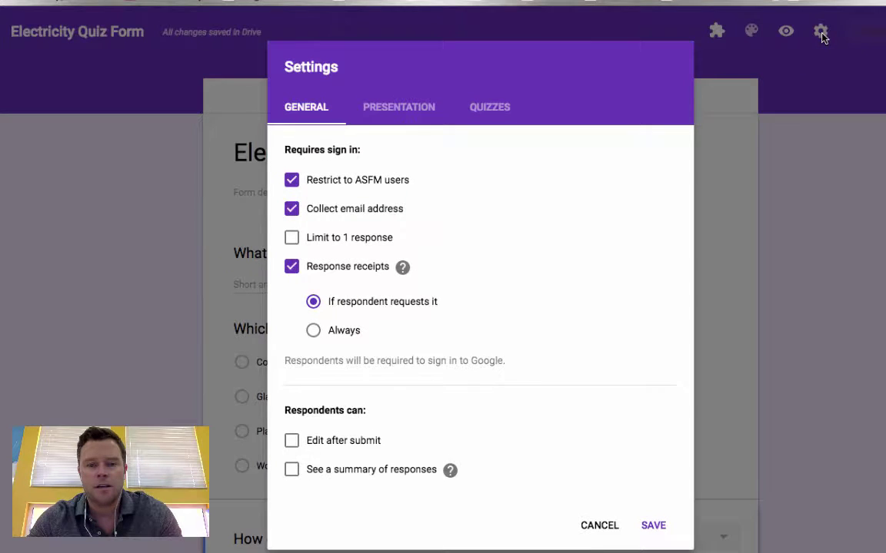
{"action": "left_click", "coordinate": [501, 113]}
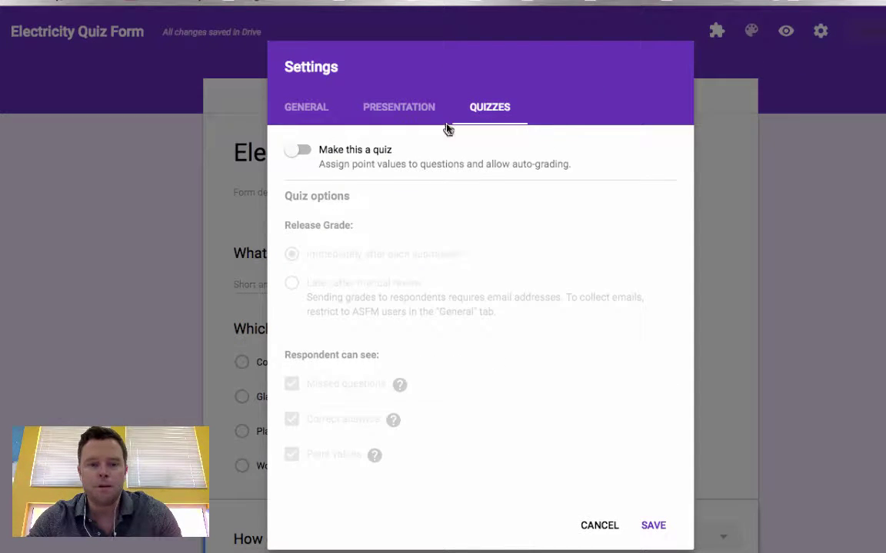
{"action": "left_click", "coordinate": [306, 151]}
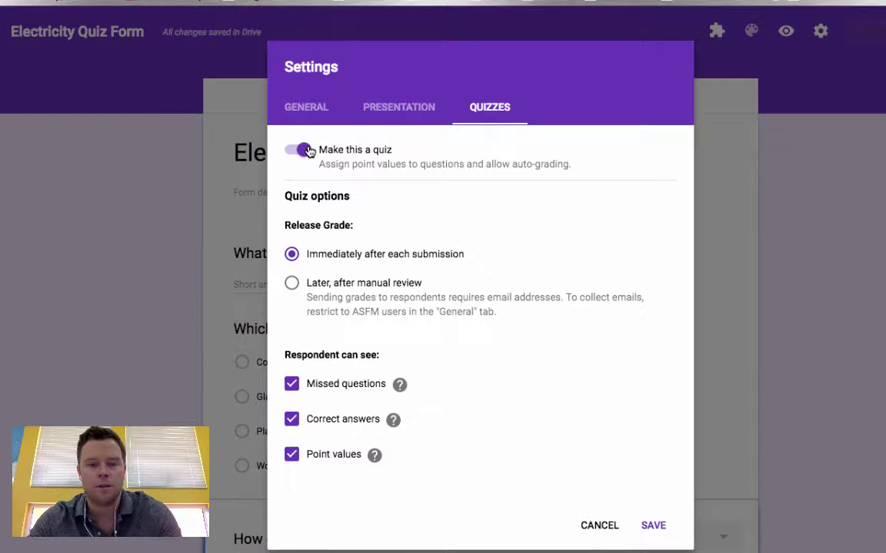
{"action": "scroll", "coordinate": [400, 222], "scroll_direction": "down", "scroll_amount": 1}
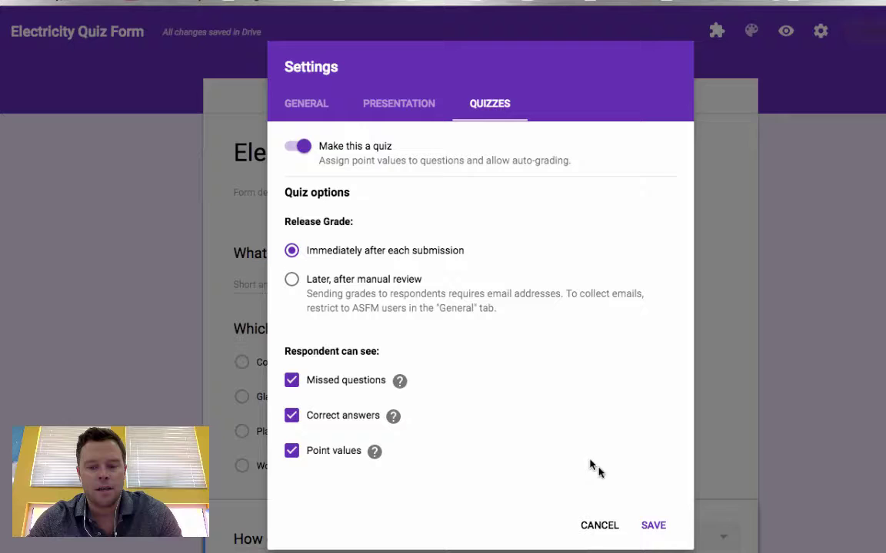
{"action": "left_click", "coordinate": [654, 525]}
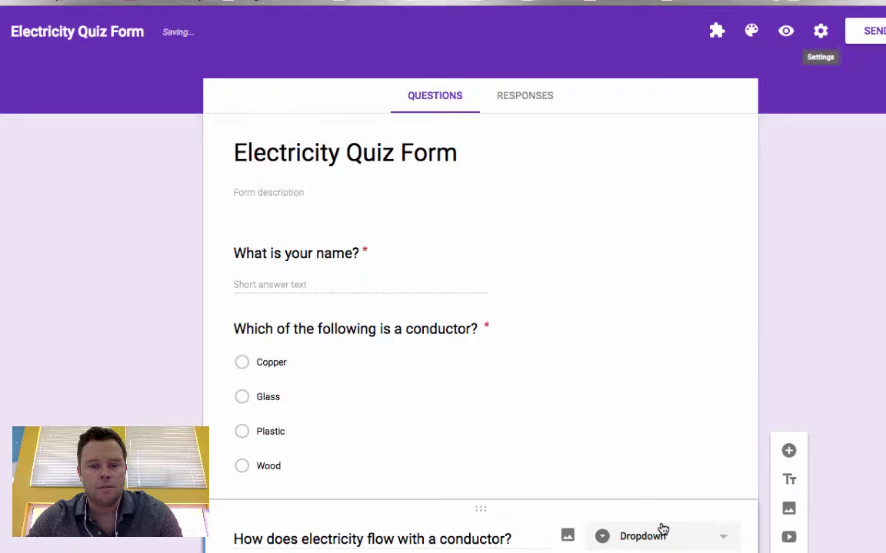
Mark Copper as the correct answer to "Which of the following is a conductor?" and make the question worth 50 points.
{"action": "scroll", "coordinate": [157, 286], "scroll_direction": "down", "scroll_amount": 3}
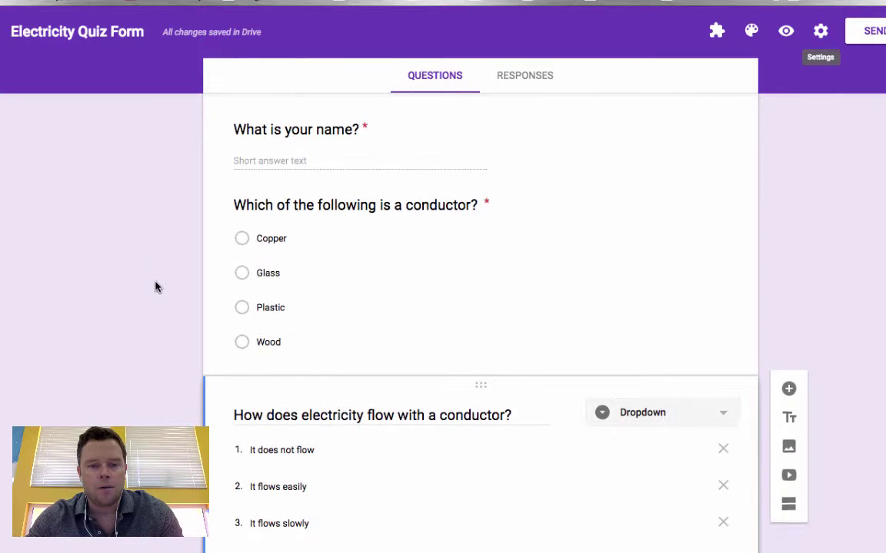
{"action": "left_click", "coordinate": [380, 204]}
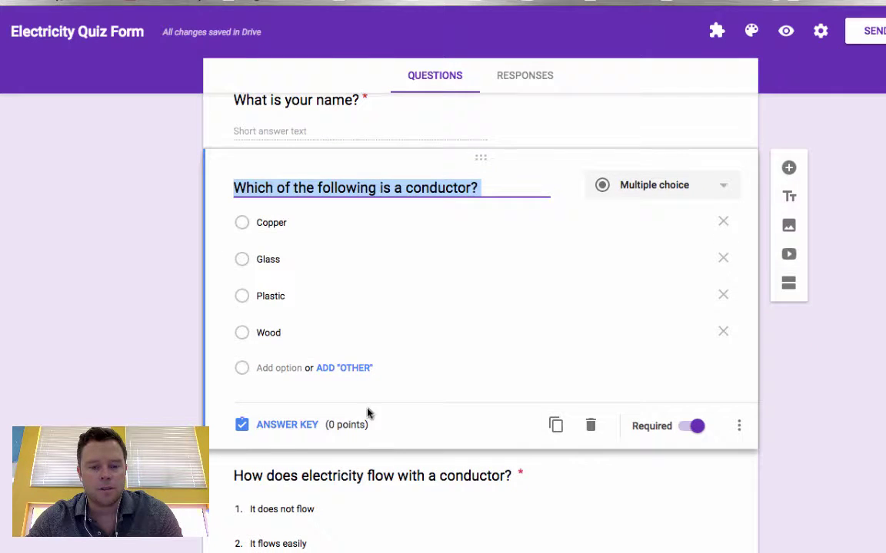
{"action": "left_click", "coordinate": [284, 427]}
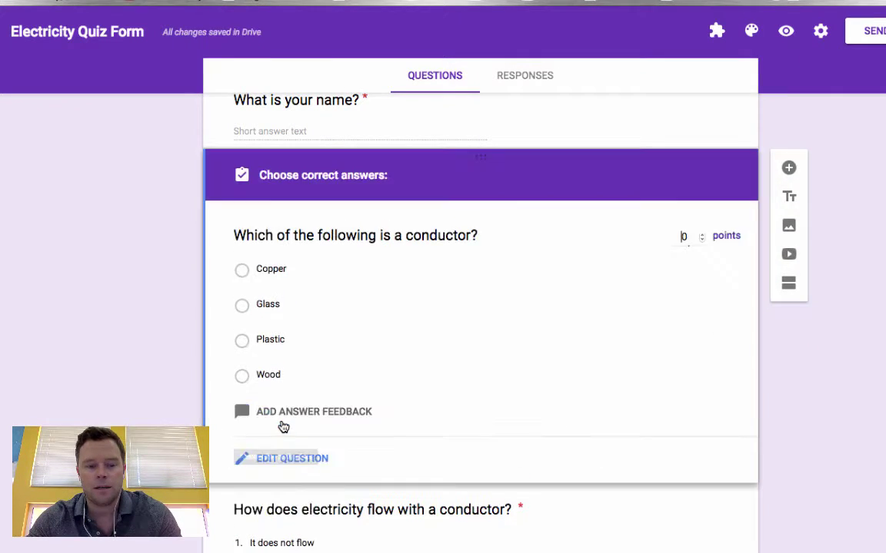
{"action": "left_click", "coordinate": [377, 272]}
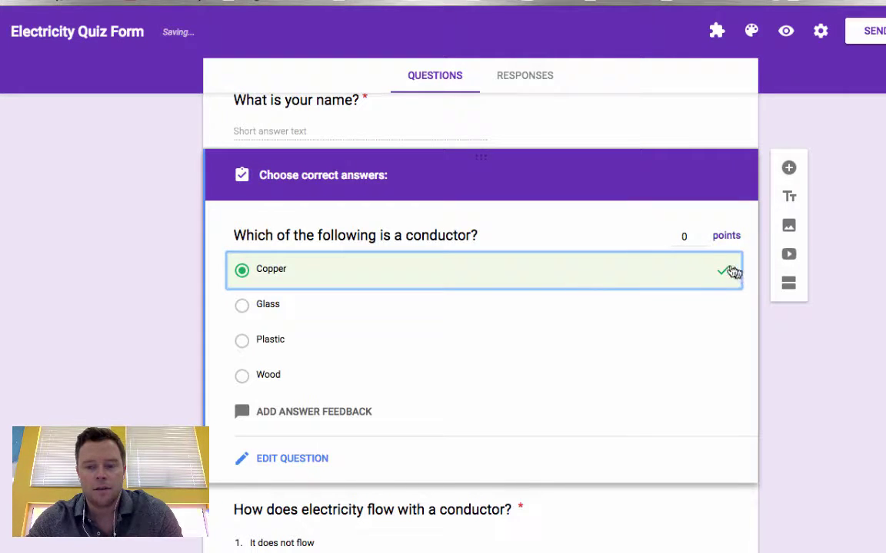
{"action": "left_click", "coordinate": [692, 239]}
{"action": "key", "text": "BackSpace"}
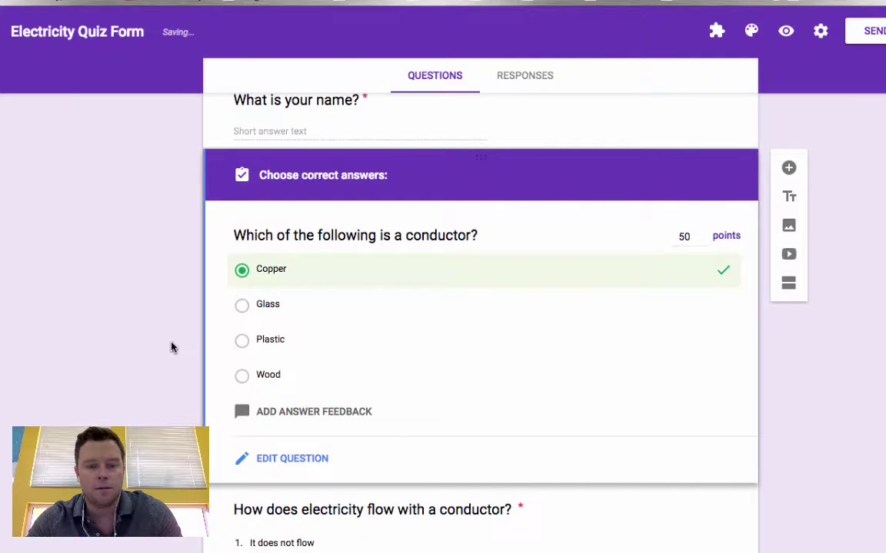
Mark "It flows easily" as the correct answer to the electricity flow question and make it worth 50 points.
{"action": "scroll", "coordinate": [174, 348], "scroll_direction": "down", "scroll_amount": 2}
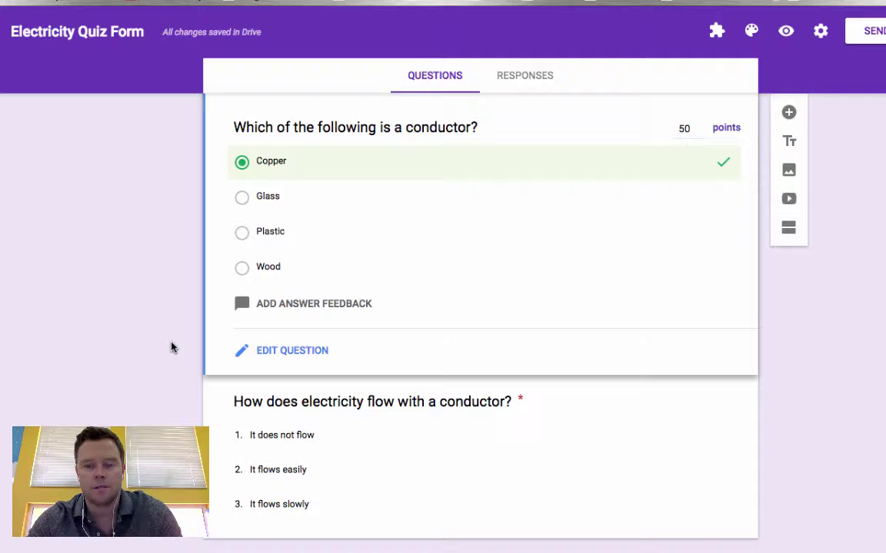
{"action": "left_click", "coordinate": [461, 462]}
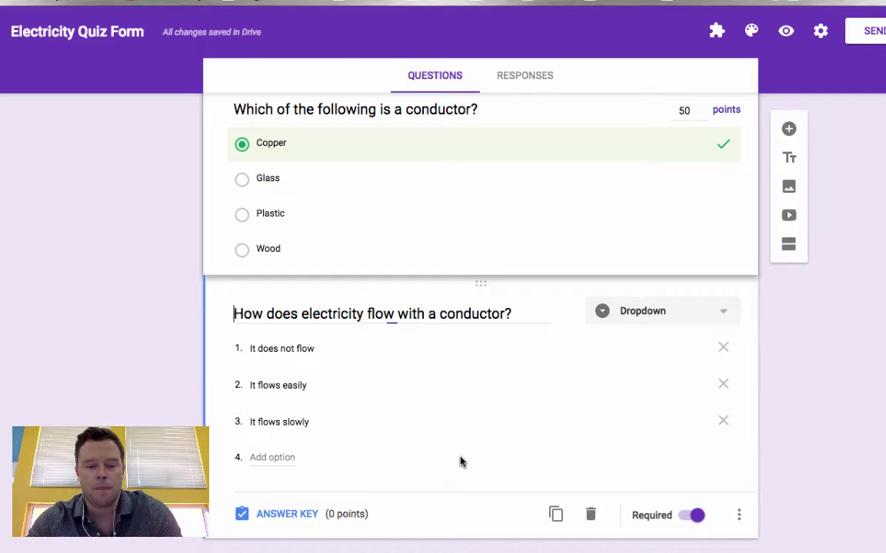
{"action": "left_click", "coordinate": [259, 516]}
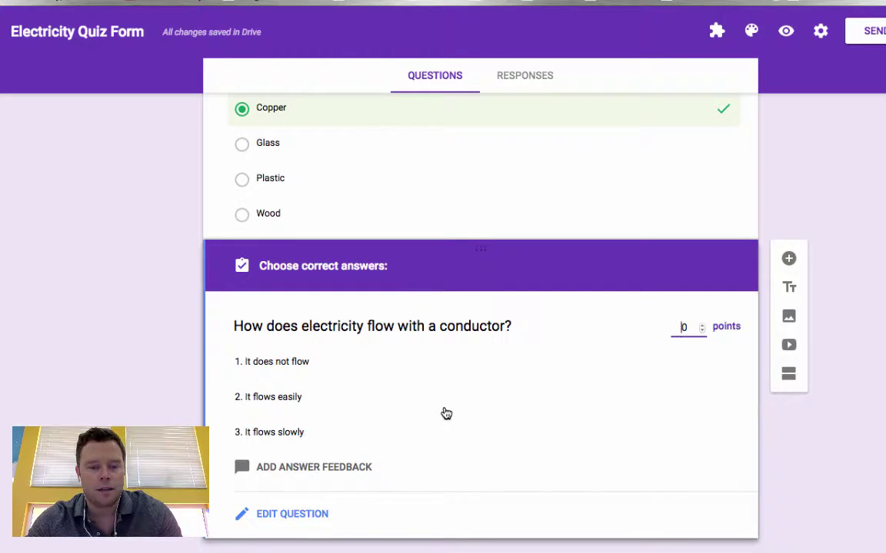
{"action": "left_click", "coordinate": [316, 396]}
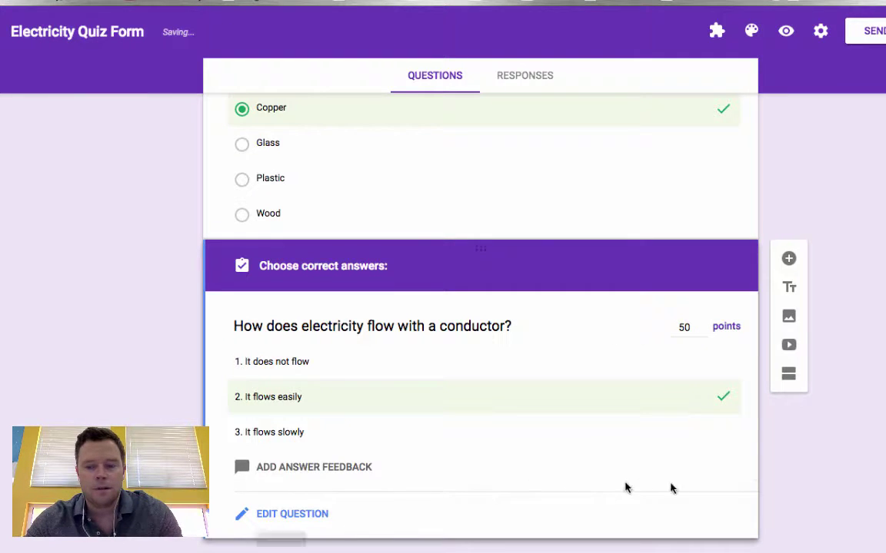
Preview the quiz as a respondent and fill in the respondent's name.
{"action": "scroll", "coordinate": [818, 458], "scroll_direction": "up", "scroll_amount": 4}
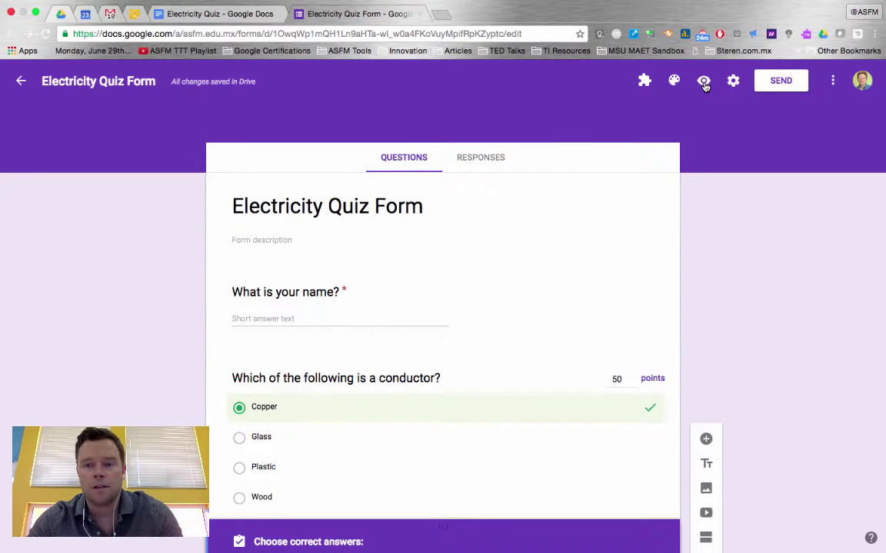
{"action": "left_click", "coordinate": [704, 82]}
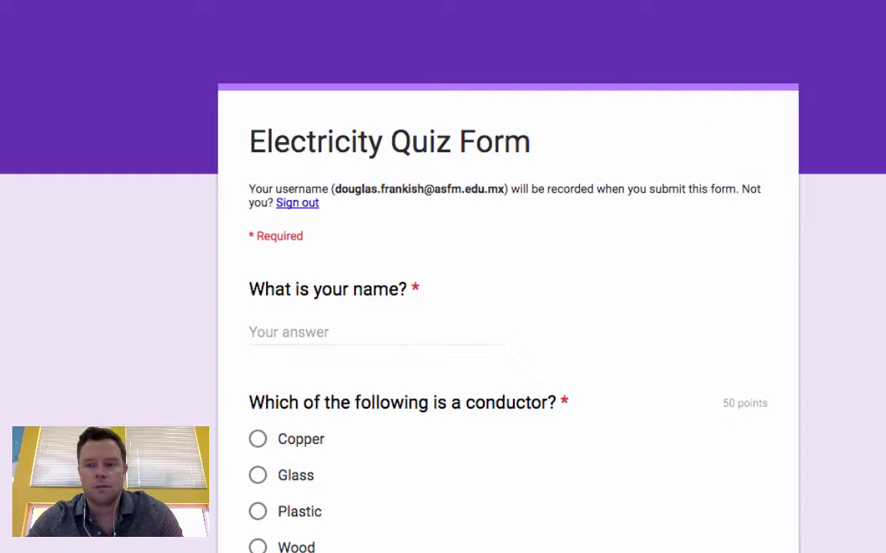
{"action": "scroll", "coordinate": [134, 322], "scroll_direction": "down", "scroll_amount": 3}
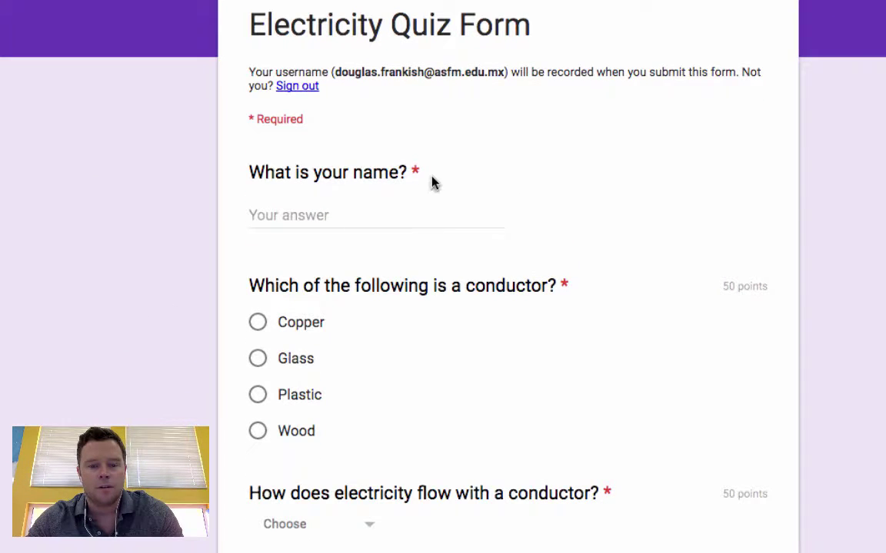
{"action": "left_click", "coordinate": [293, 213]}
{"action": "type", "text": "Doug"}
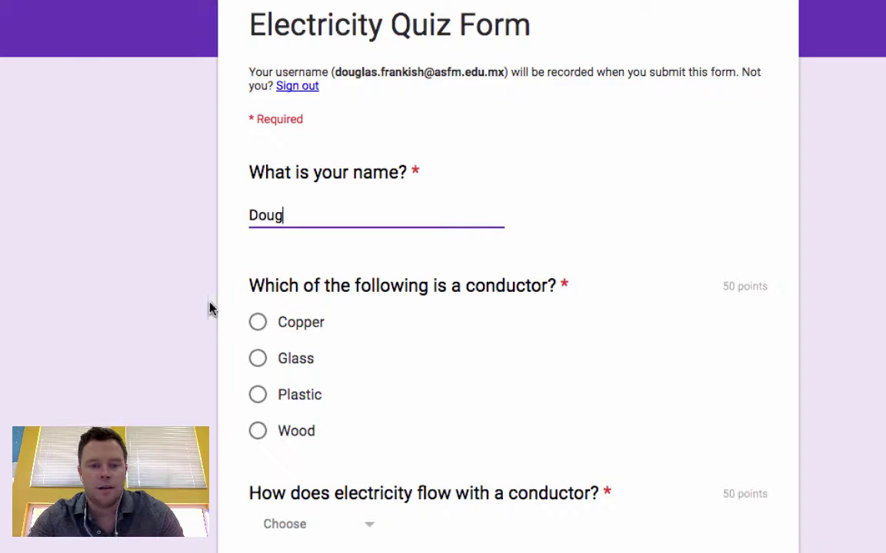
Answer the conductor question with Copper and the electricity flow question with "It does not flow", and submit the response.
{"action": "left_click", "coordinate": [258, 324]}
{"action": "scroll", "coordinate": [223, 348], "scroll_direction": "down", "scroll_amount": 3}
{"action": "left_click", "coordinate": [373, 321]}
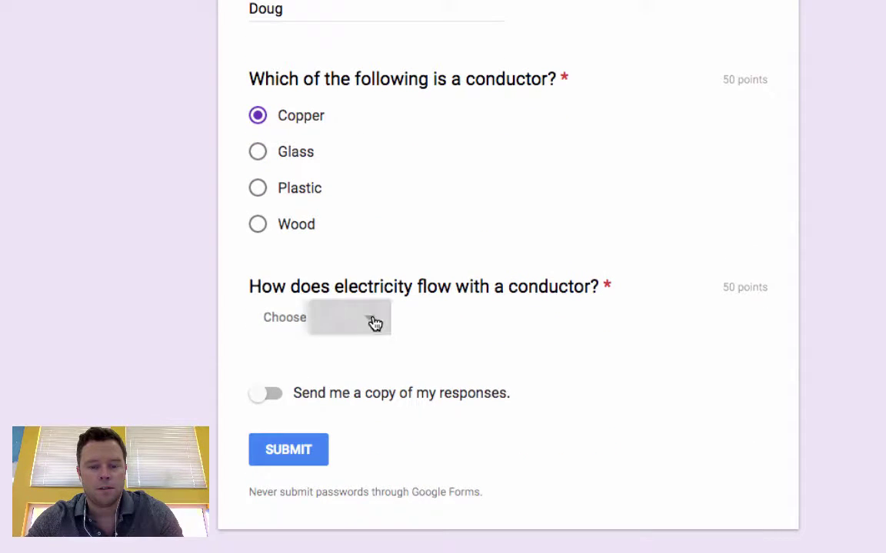
{"action": "left_click", "coordinate": [356, 382]}
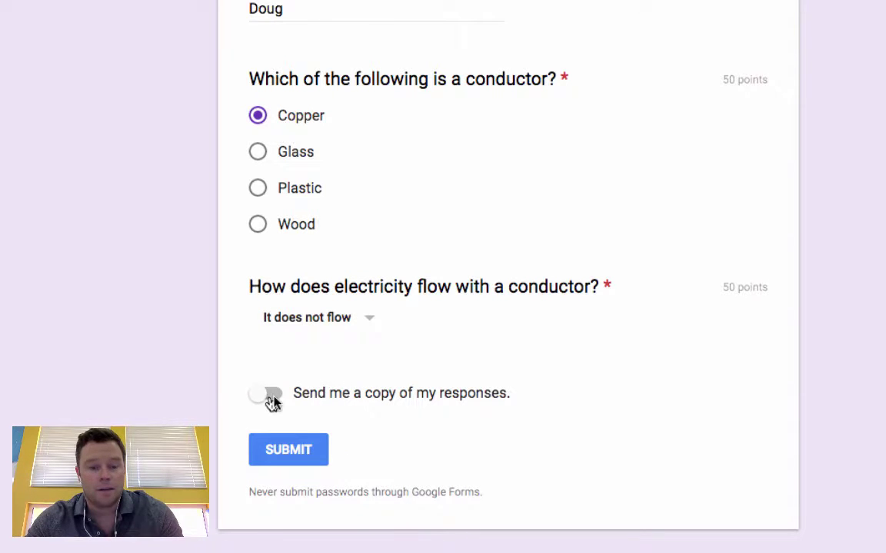
{"action": "left_click", "coordinate": [288, 452]}
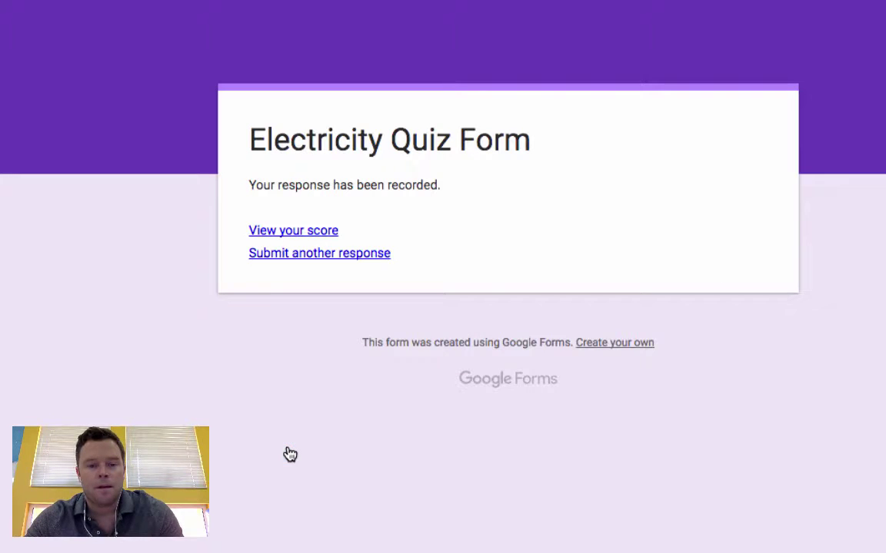
View the submitted quiz's score and examine how each answer was graded.
{"action": "left_click", "coordinate": [294, 232]}
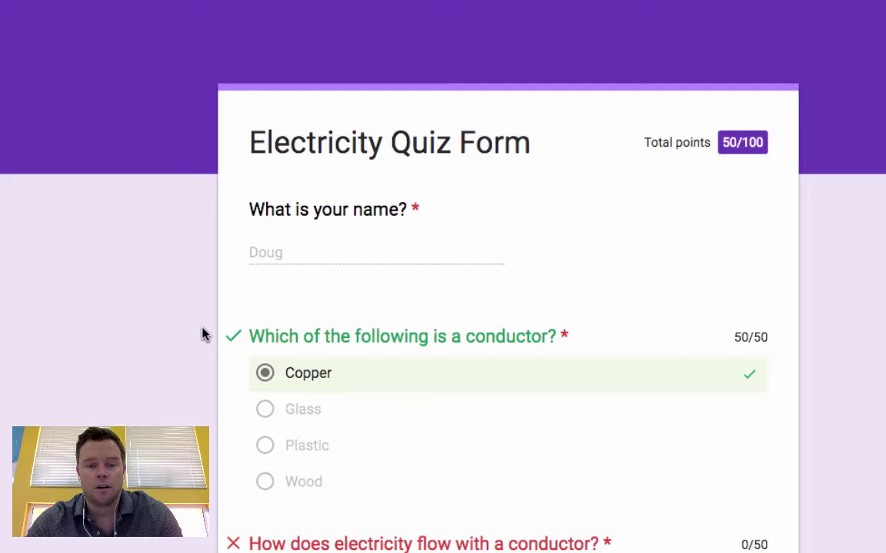
{"action": "scroll", "coordinate": [204, 335], "scroll_direction": "down", "scroll_amount": 3}
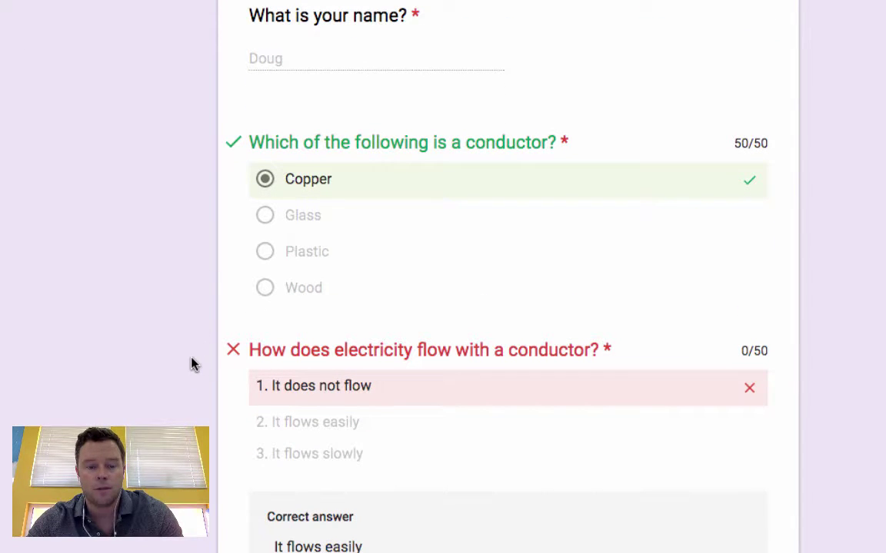
{"action": "scroll", "coordinate": [193, 364], "scroll_direction": "up", "scroll_amount": 1}
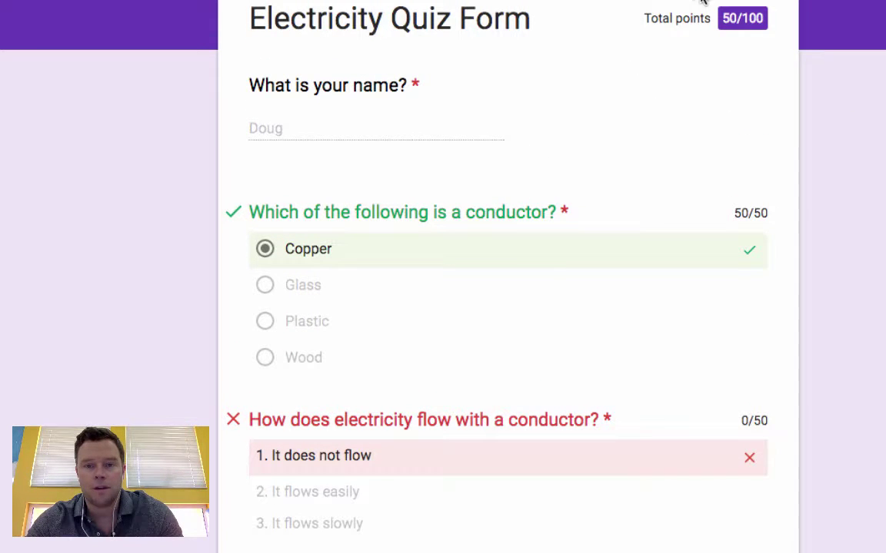
{"action": "left_click", "coordinate": [562, 14]}
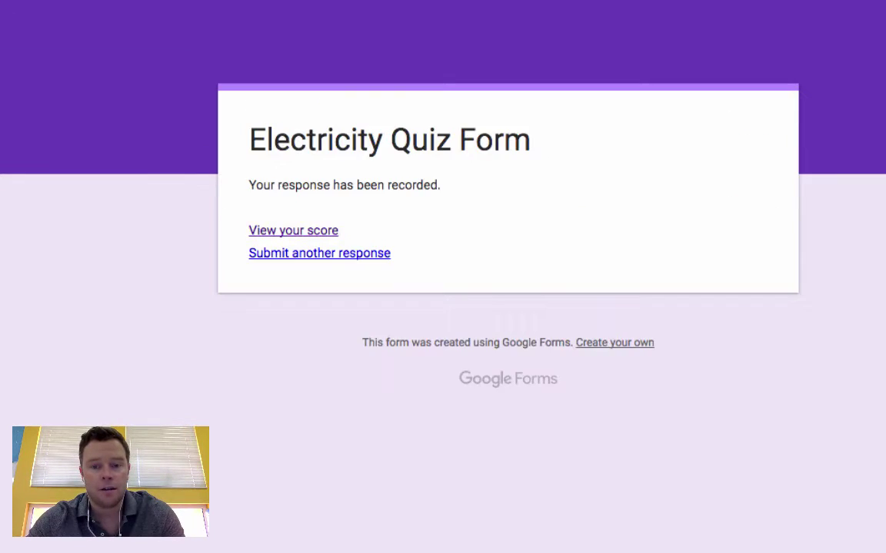
{"action": "left_click", "coordinate": [560, 14]}
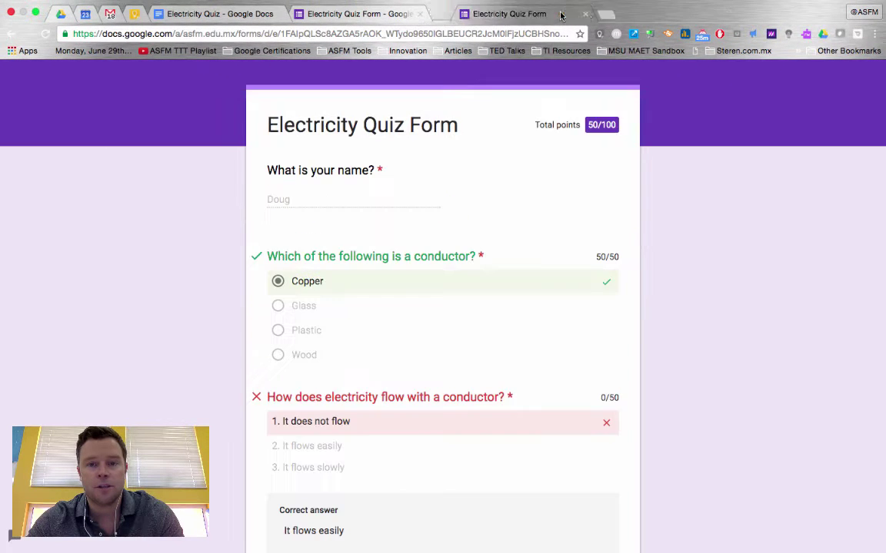
Return to the form editor and review the response summary, including the insights, respondent scores and answers.
{"action": "left_click", "coordinate": [386, 14]}
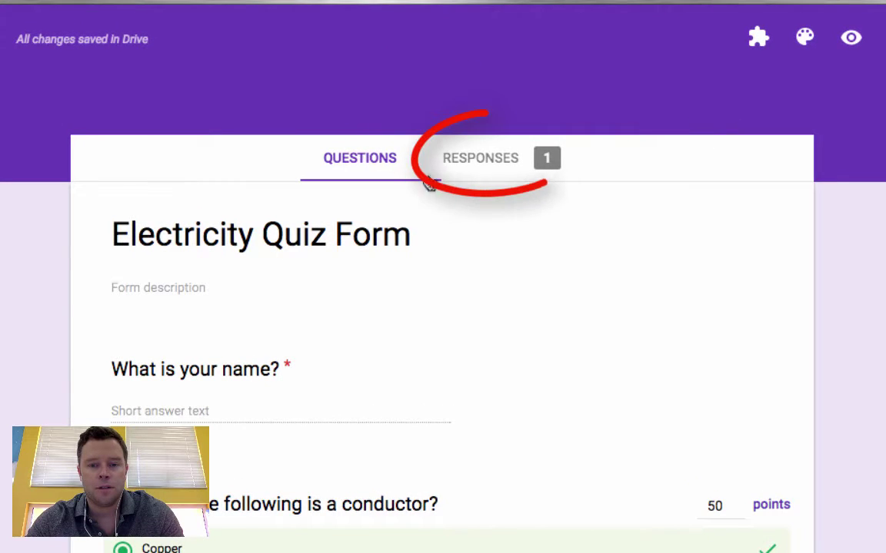
{"action": "left_click", "coordinate": [488, 162]}
{"action": "scroll", "coordinate": [488, 162], "scroll_direction": "down", "scroll_amount": 4}
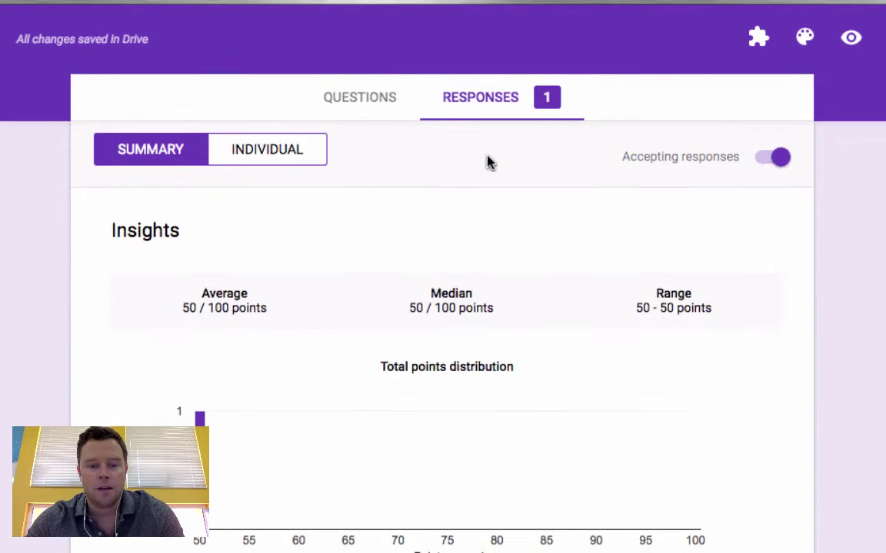
{"action": "scroll", "coordinate": [391, 494], "scroll_direction": "down", "scroll_amount": 7}
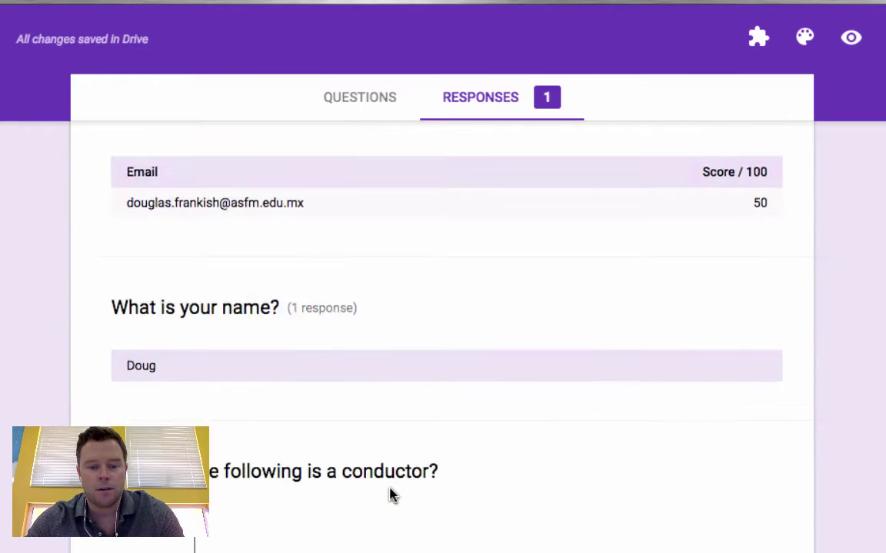
{"action": "scroll", "coordinate": [391, 494], "scroll_direction": "up", "scroll_amount": 5}
{"action": "scroll", "coordinate": [391, 495], "scroll_direction": "up", "scroll_amount": 8}
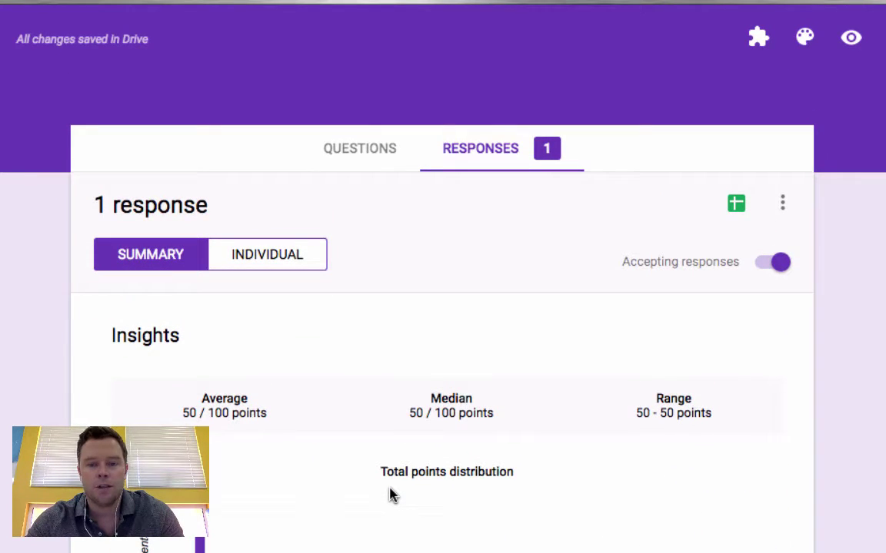
Open the choice of spreadsheet destination for the form's responses.
{"action": "left_click", "coordinate": [736, 206]}
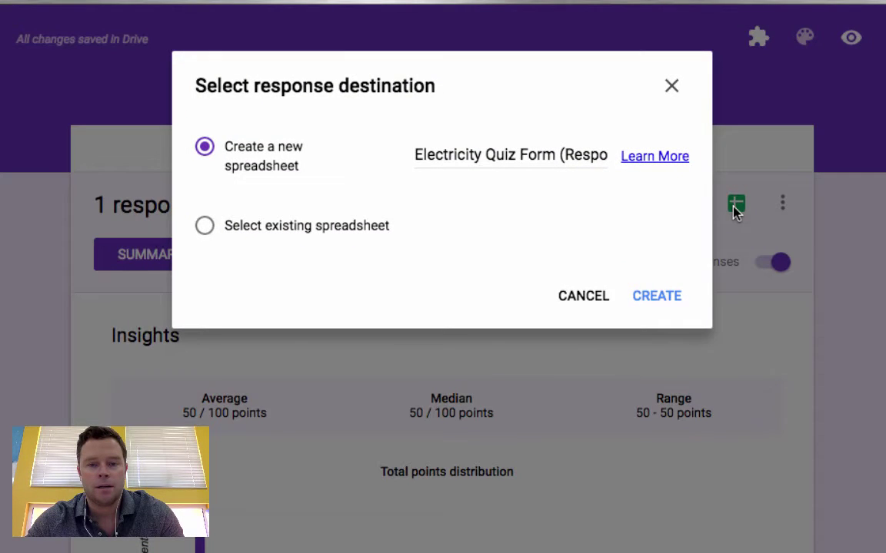